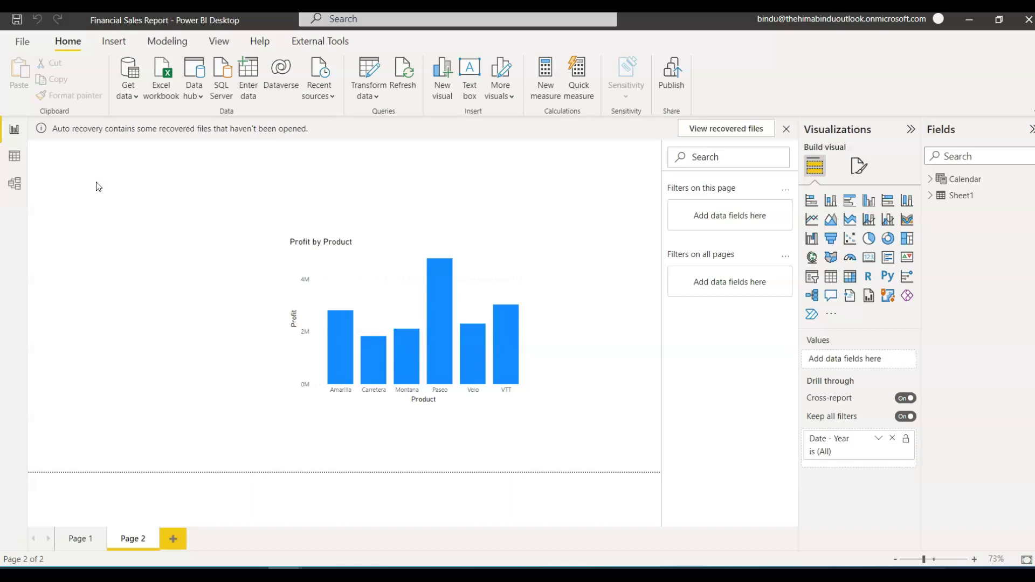
Examine the Profit by Product chart's fields and the columns of Sheet1, widening the field list to show full names.
left_click(188, 308)
left_click(297, 263)
left_click(377, 277)
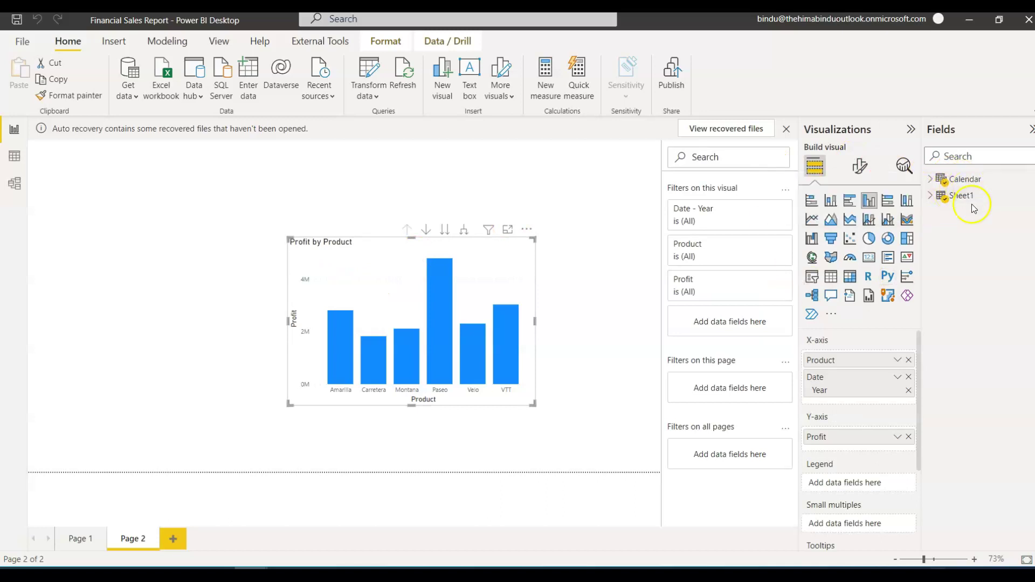
left_click(931, 197)
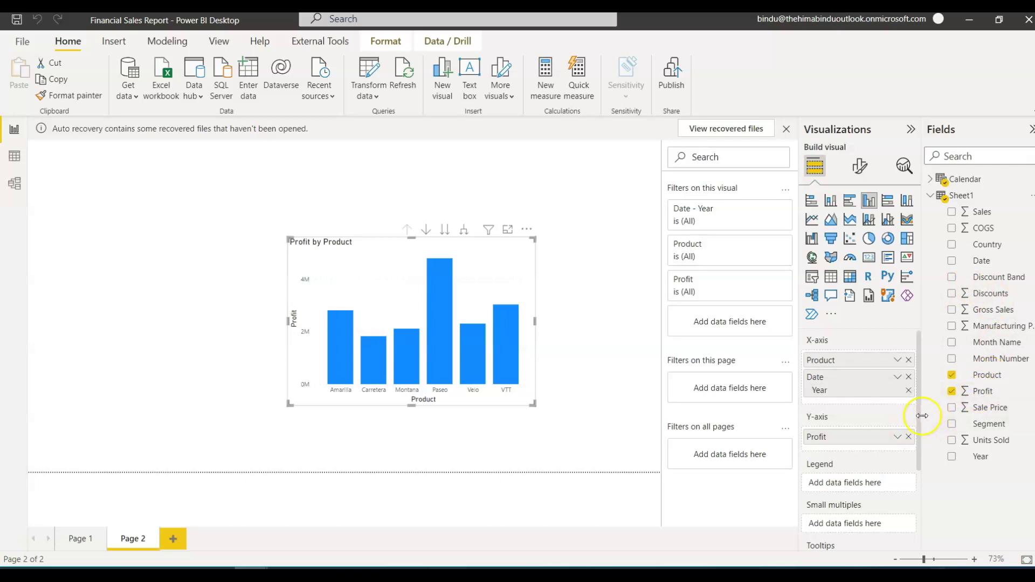
left_click_drag(922, 415, 885, 415)
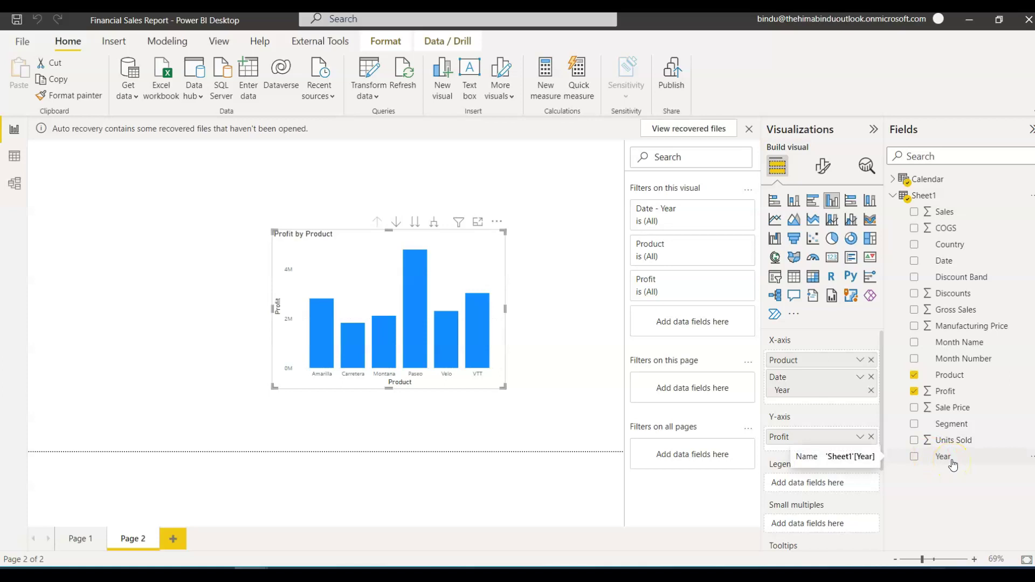
left_click(592, 298)
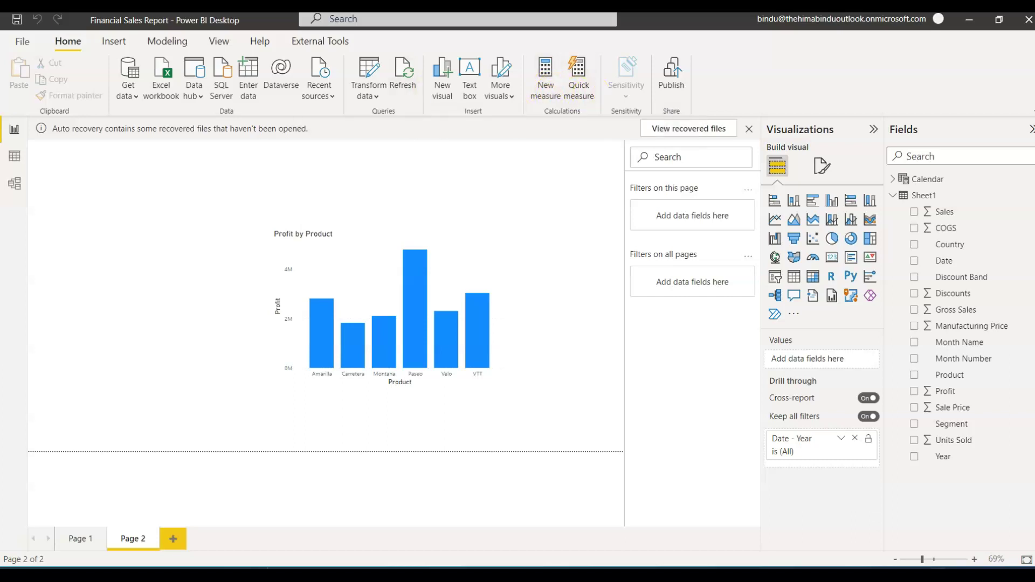
Create a new calculated table named SummarizingTableExample.
left_click(175, 42)
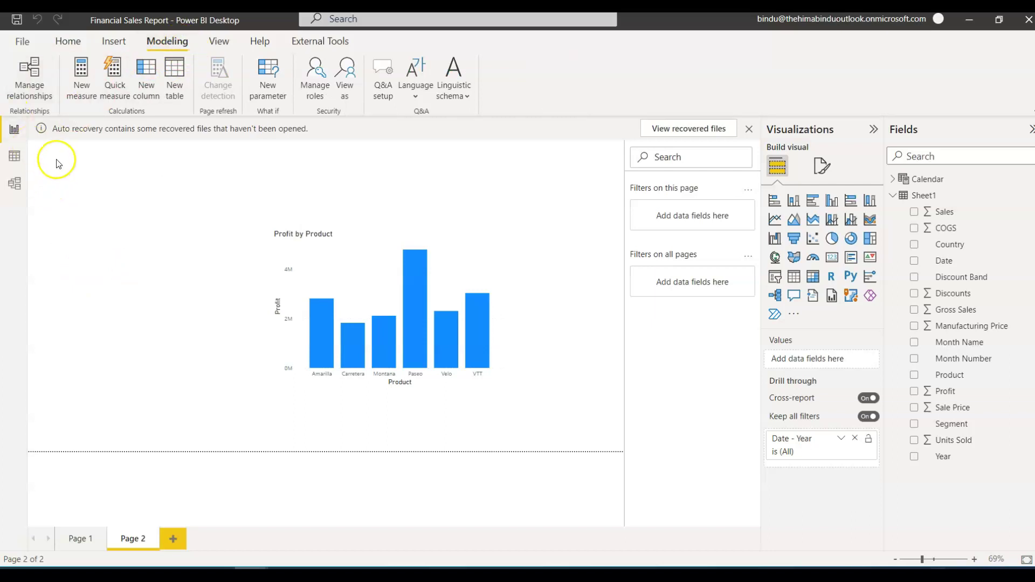
left_click(175, 68)
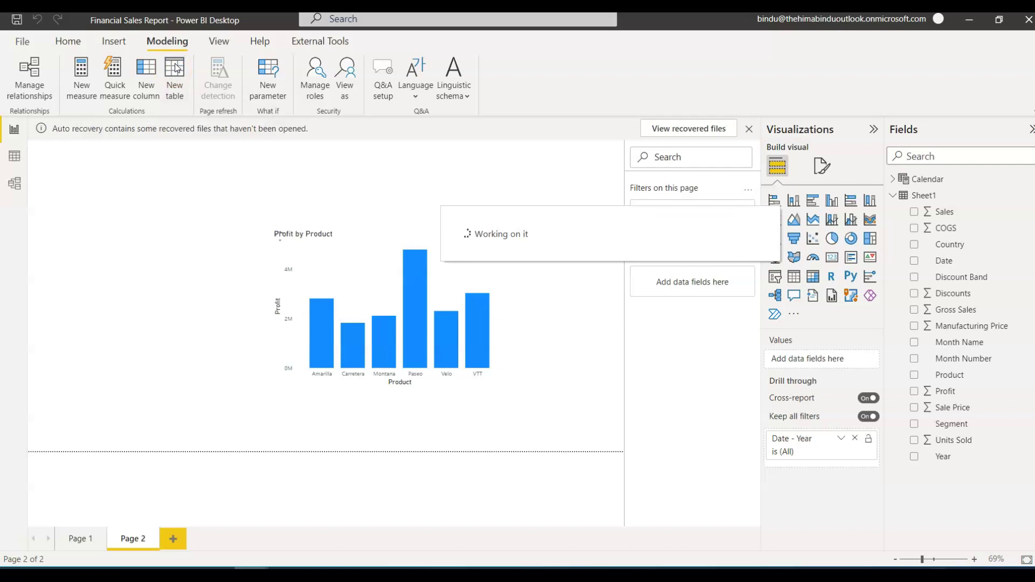
left_click(173, 112)
left_click(124, 151)
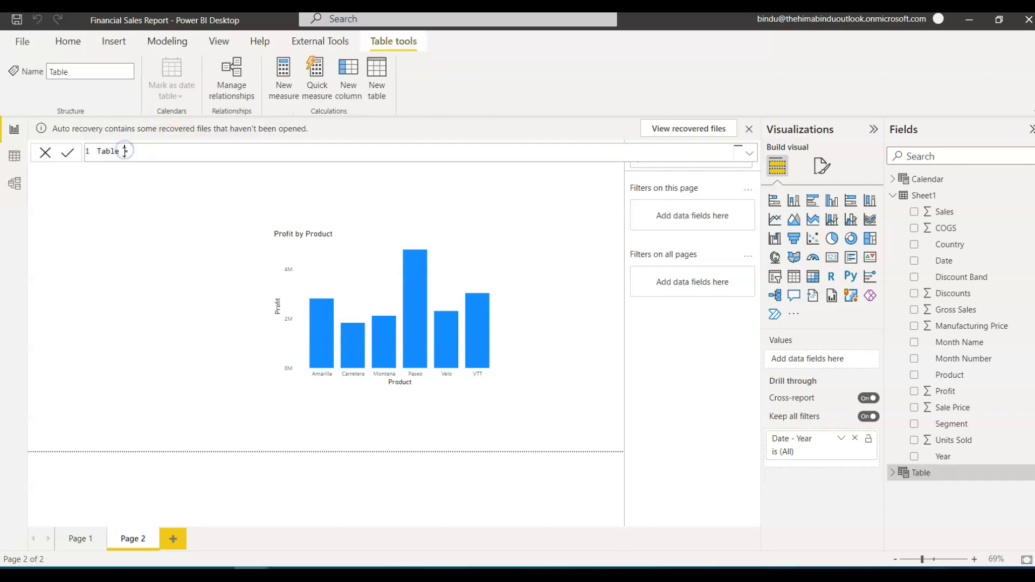
type("SummarizingTableExample")
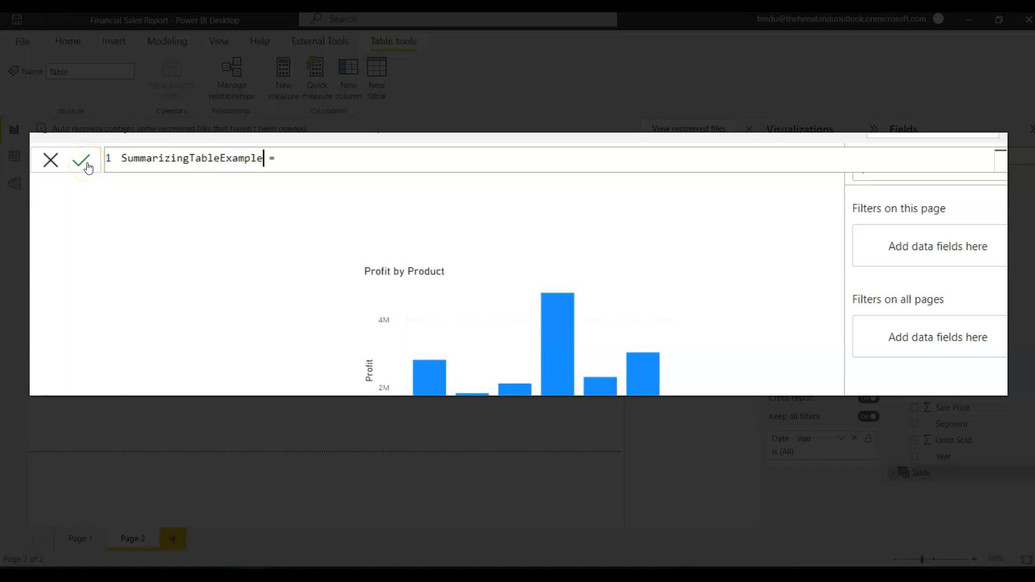
Begin the table's formula with the SUMMARIZE function, using Sheet1 as the source table.
left_click(306, 159)
type("summ")
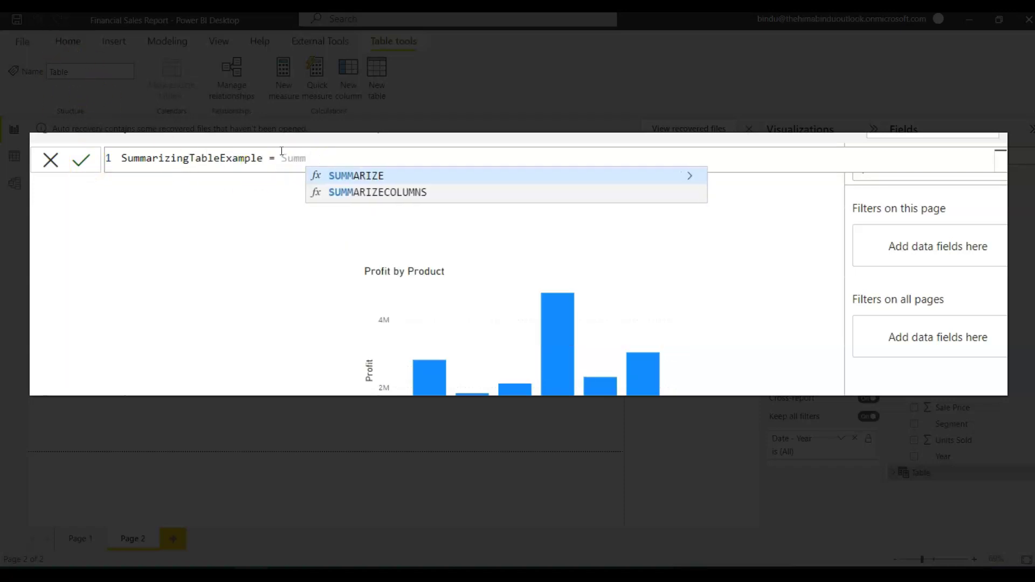
key("Tab")
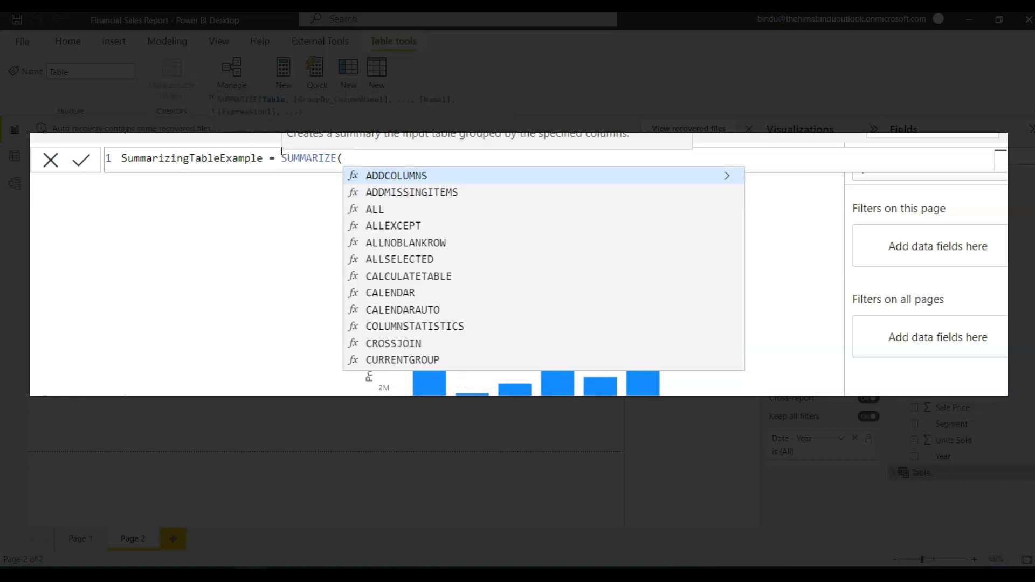
left_click(502, 163)
type("Sheet1")
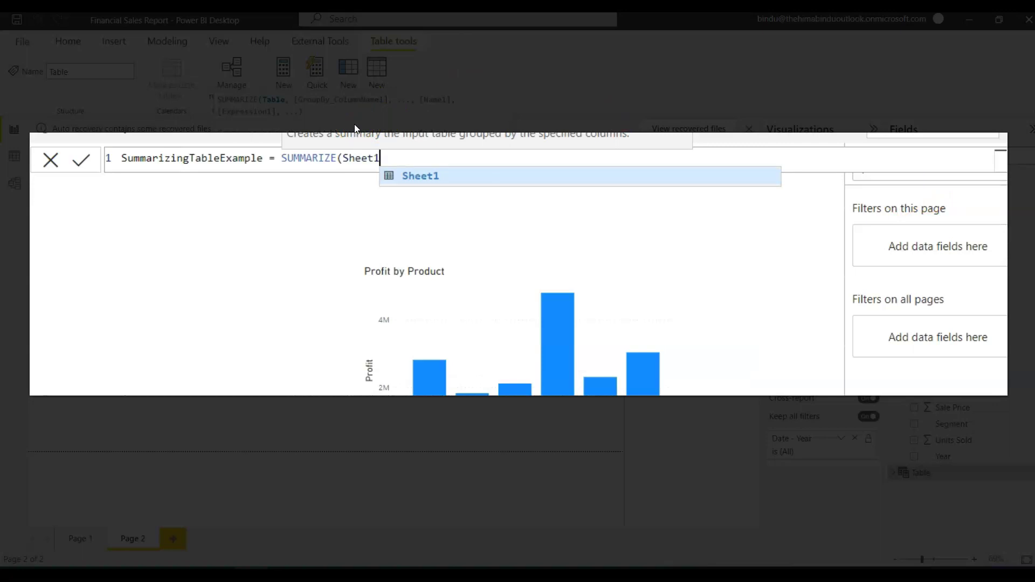
left_click(622, 85)
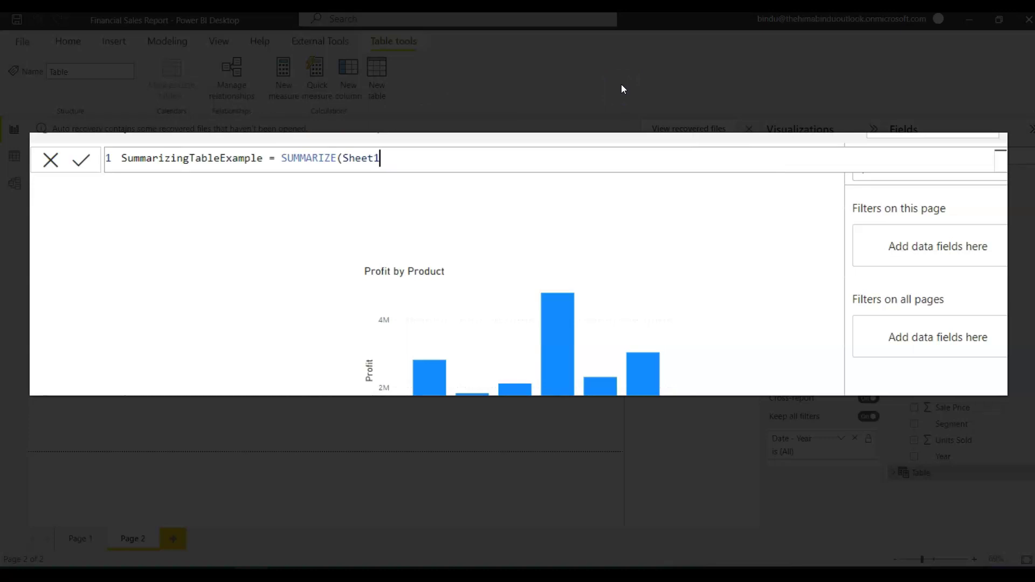
left_click(518, 48)
left_click(404, 159)
Add Sheet1[Product] as the first group-by column of the SUMMARIZE formula.
type(",")
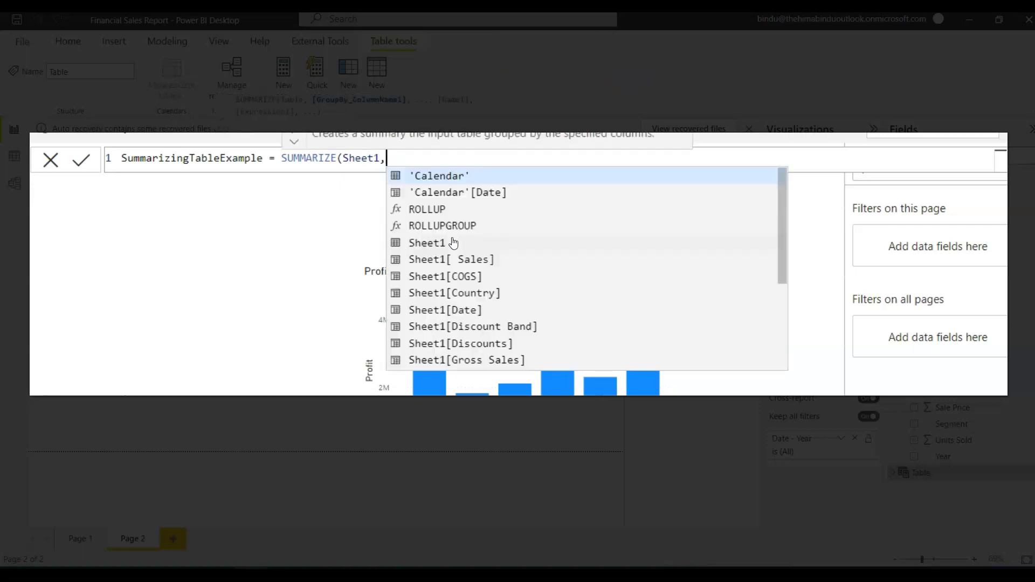
type("Prod")
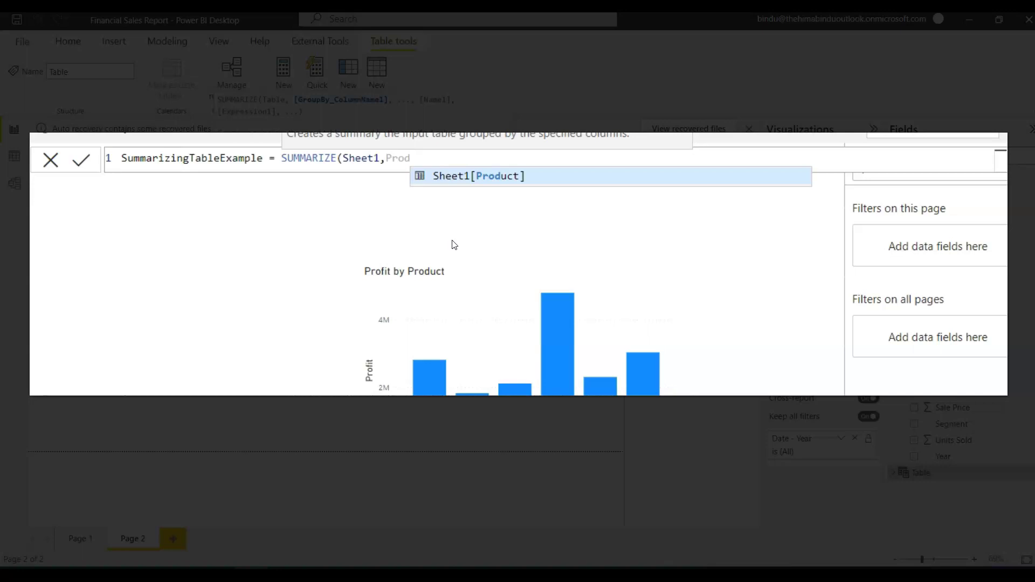
key("Tab")
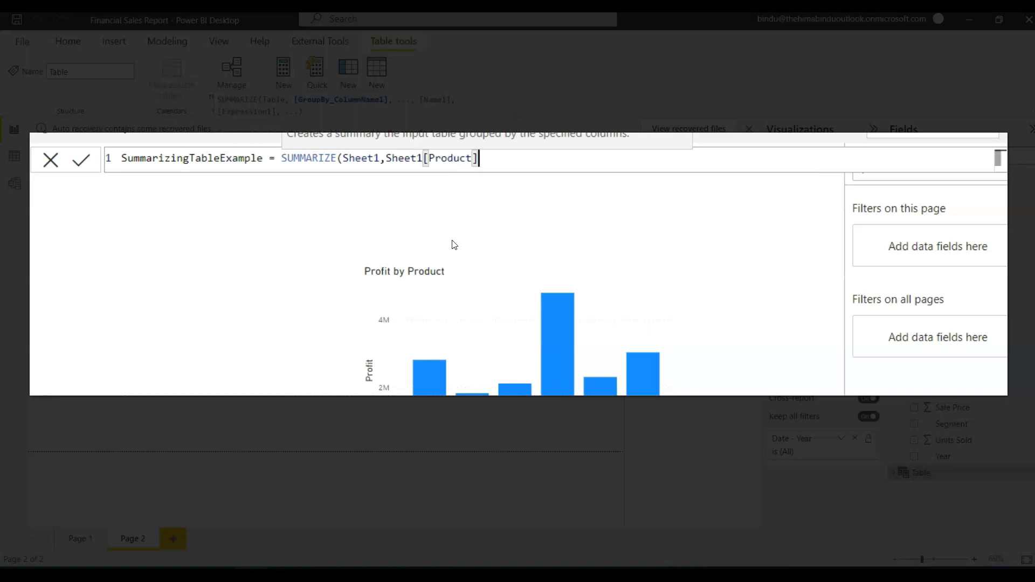
type(",")
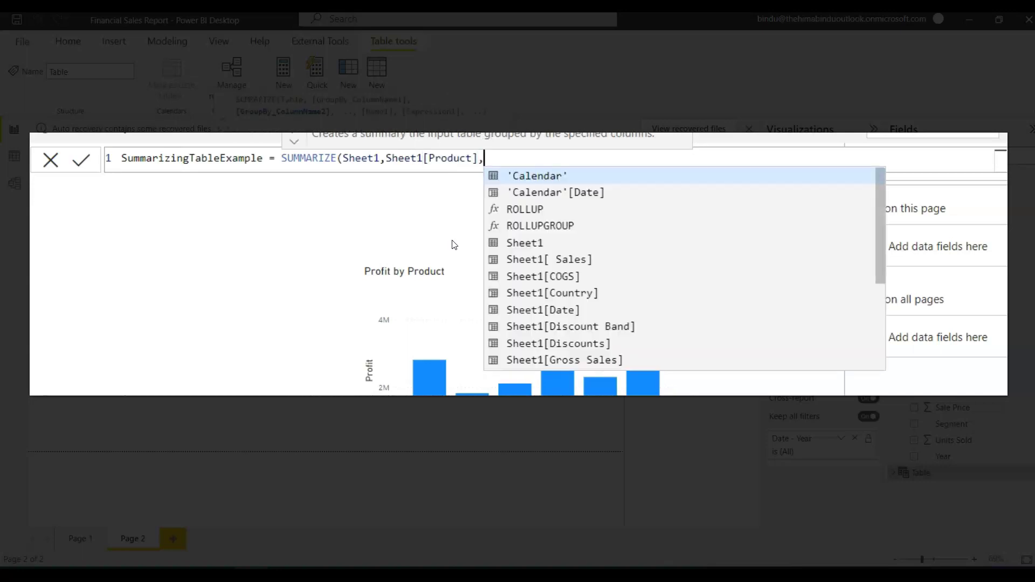
Add Sheet1[Year] as the second group-by column of the SUMMARIZE formula.
left_click(456, 261)
key("Down")
key("Down")
key("Down")
key("Down")
key("Down")
key("Down")
key("Down")
key("Down")
key("Down")
key("Down")
key("Down")
key("Down")
key("Down")
key("Down")
key("Down")
key("Down")
key("Down")
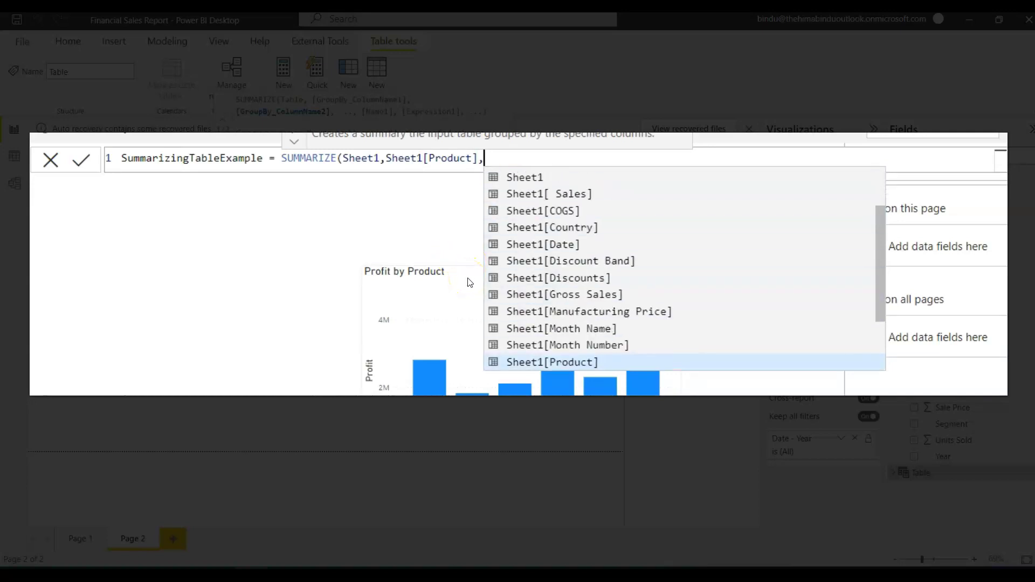
key("Down")
key("Down")
key("Down")
key("Down")
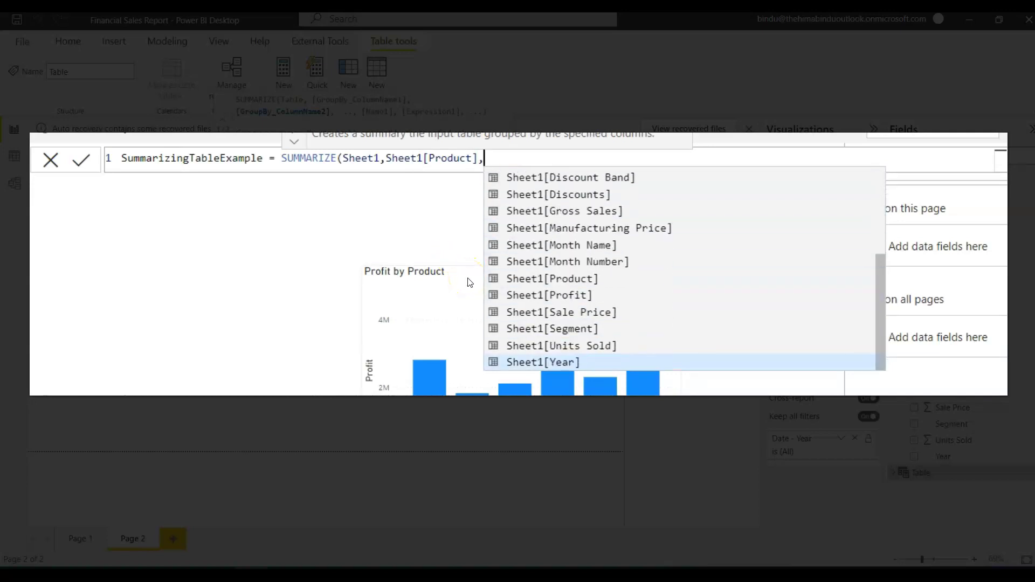
key("Up")
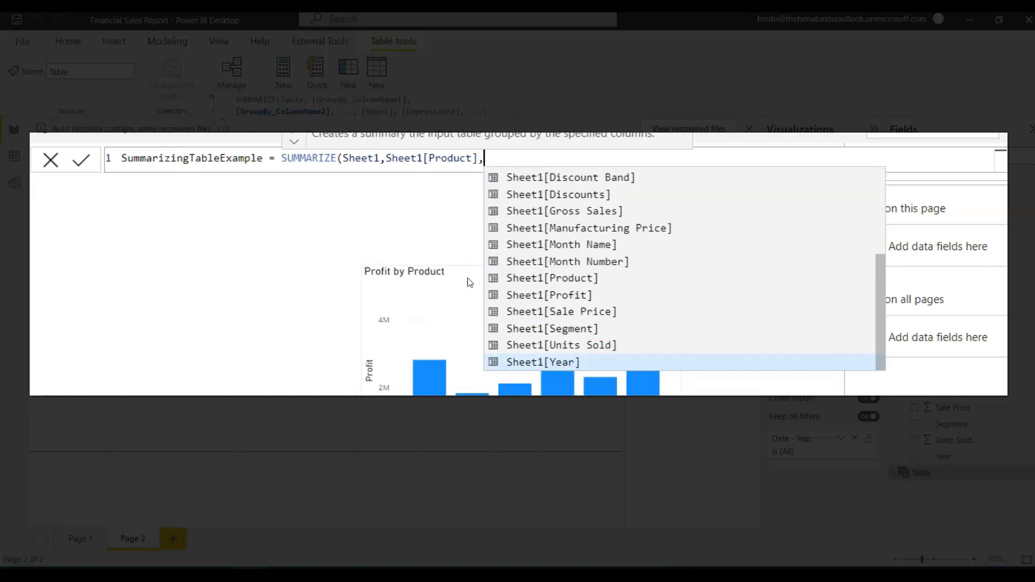
key("Tab")
type(",")
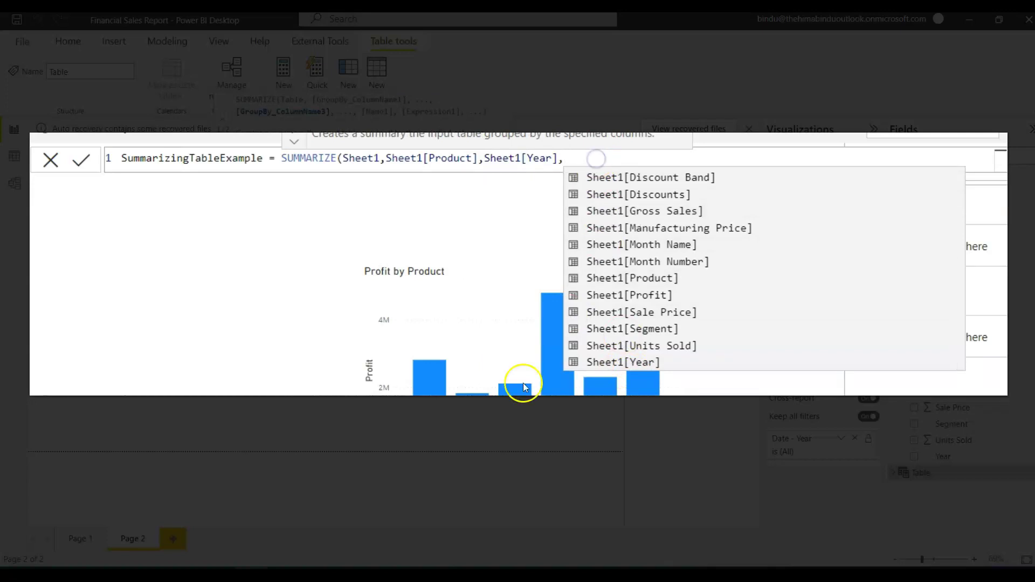
Name the formula's summary column "Profit By Product and Year" as a quoted argument following Sheet1[Year].
left_click(567, 383)
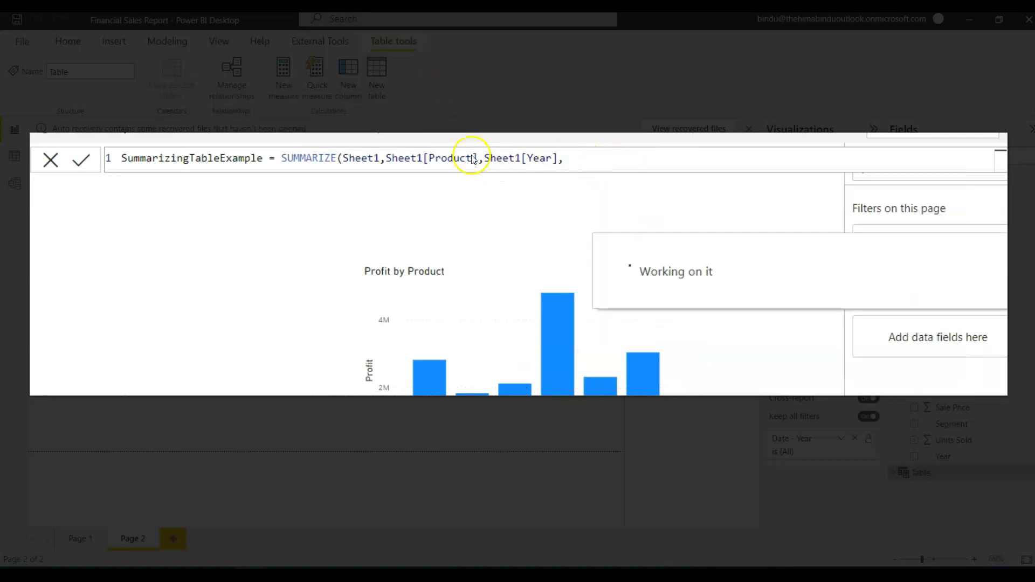
type("\"")
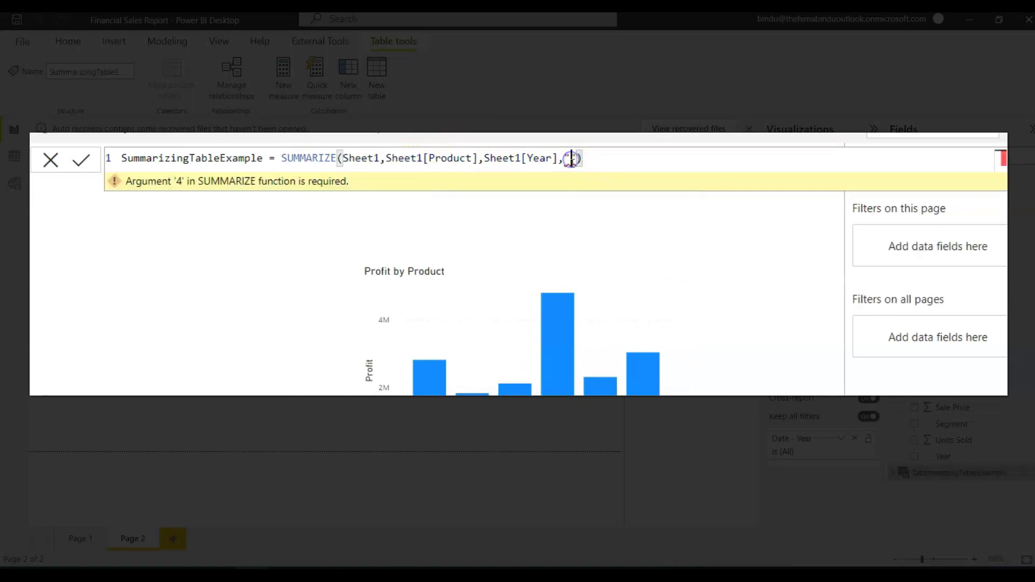
left_click(572, 160)
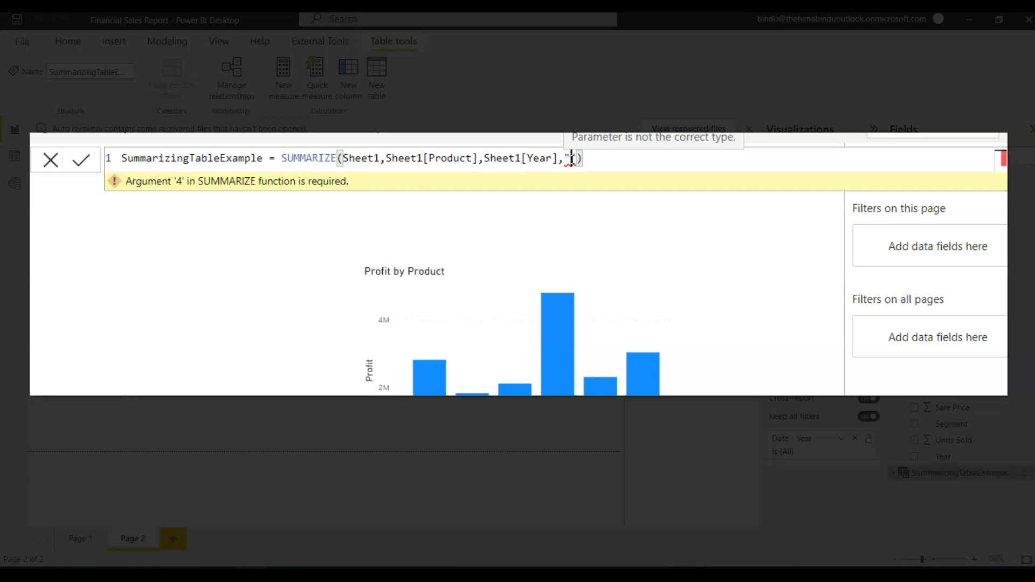
left_click(803, 211)
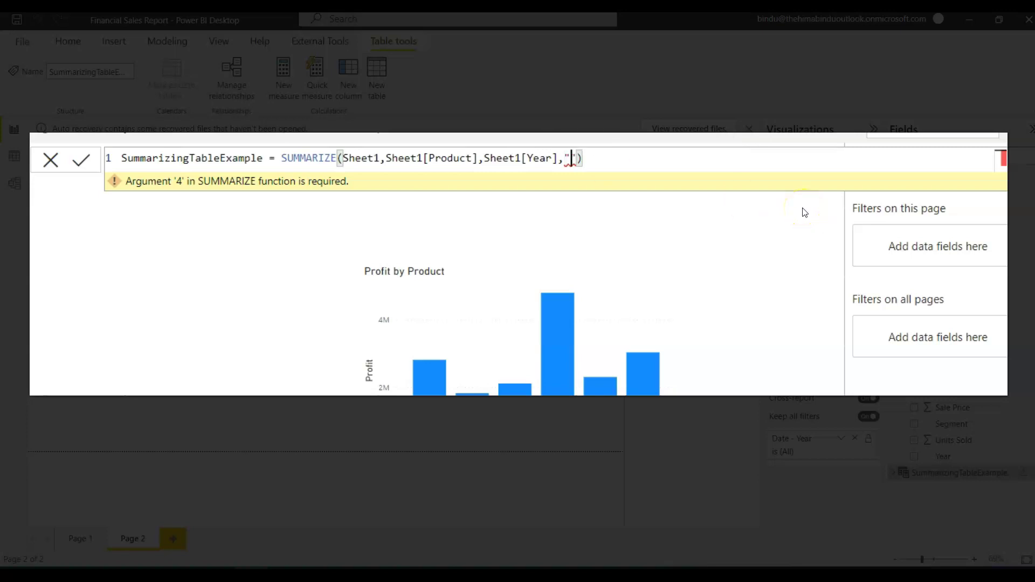
type("Profit By Product and Year")
left_click(736, 157)
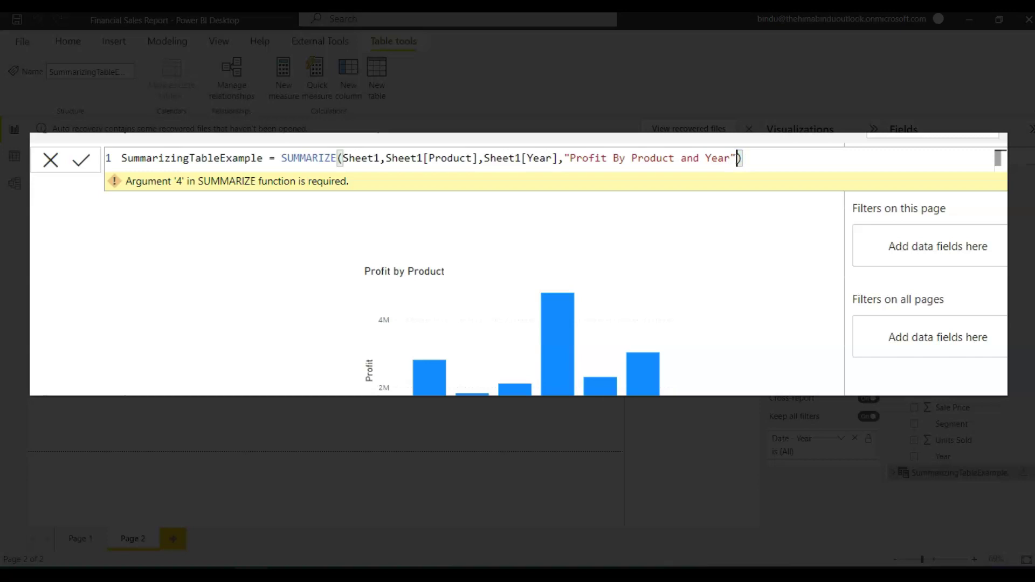
left_click_drag(570, 157, 731, 158)
left_click(732, 158)
key("Delete")
type("\"")
Define the summary column's expression as Sum(Sheet1[Profit]).
left_click(783, 211)
type(",")
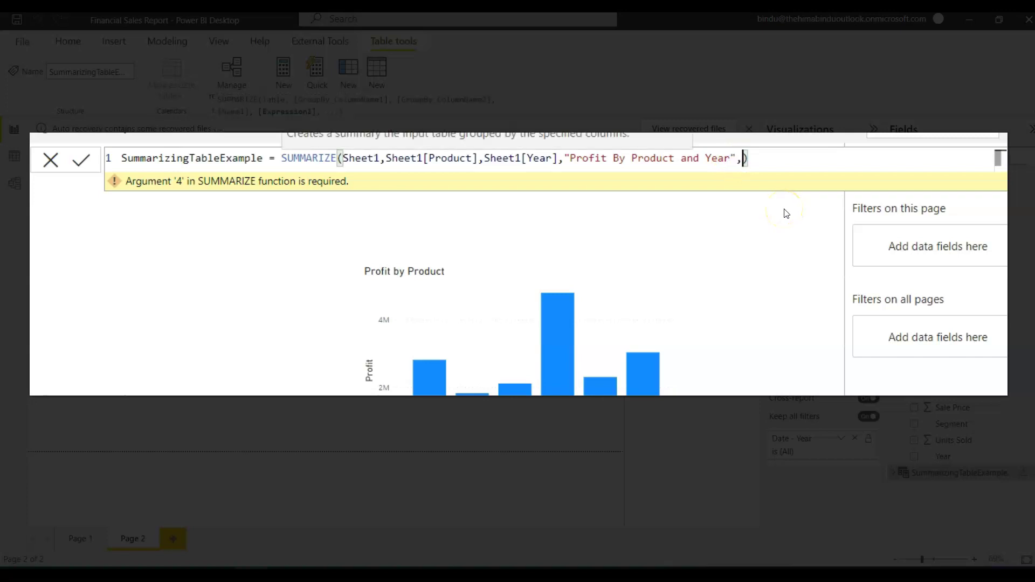
type("Sum(")
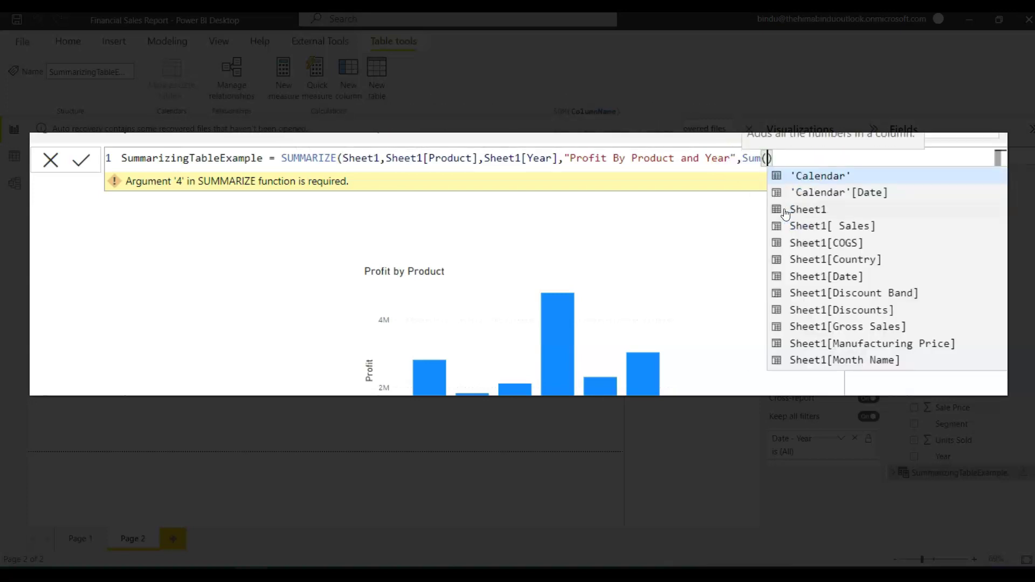
left_click(804, 210)
scroll(937, 310, "down", 3)
left_click(833, 295)
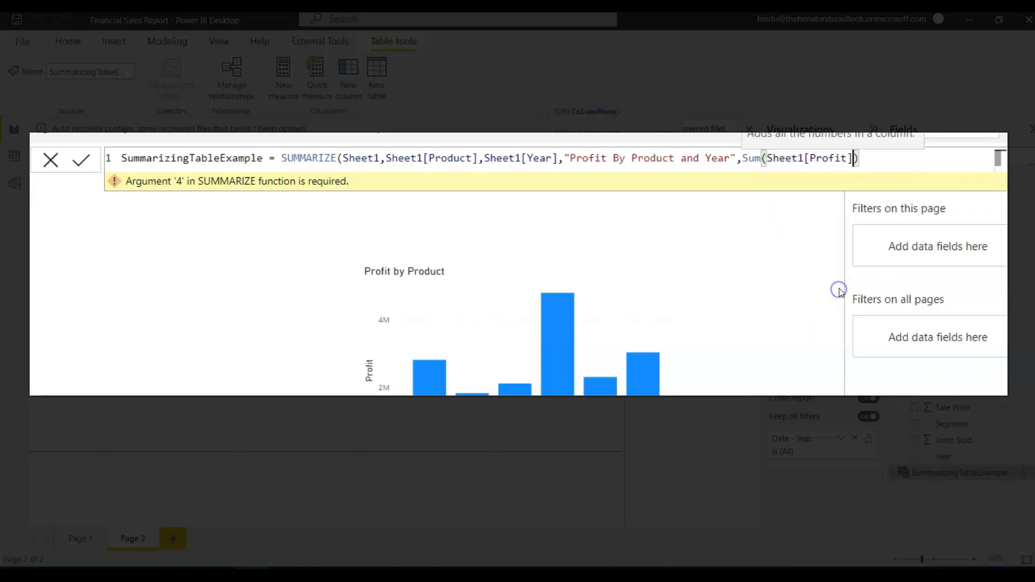
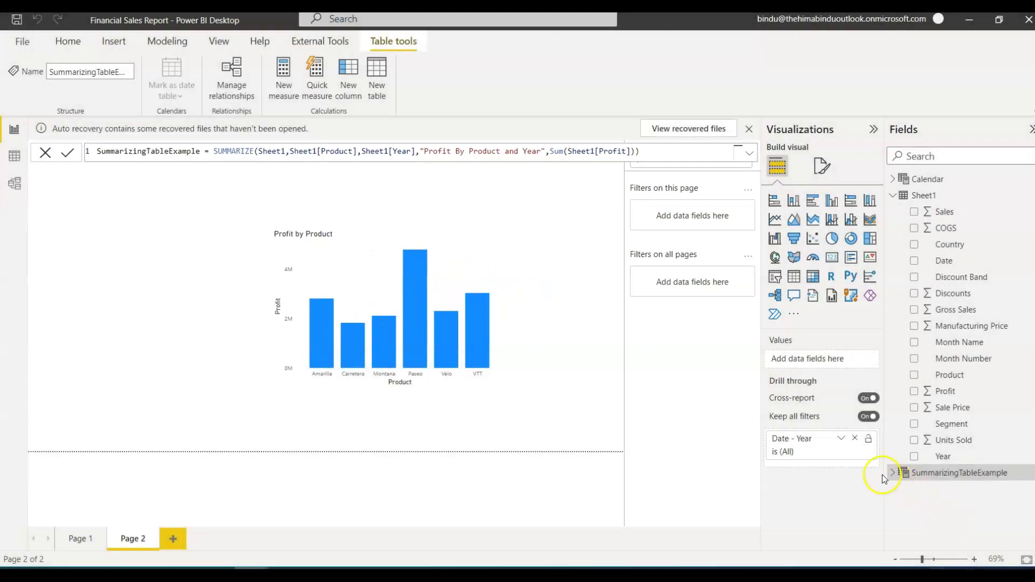
Add a table visual with Product from SummarizingTableExample, and turn off summarization for that table's Year column.
left_click(892, 473)
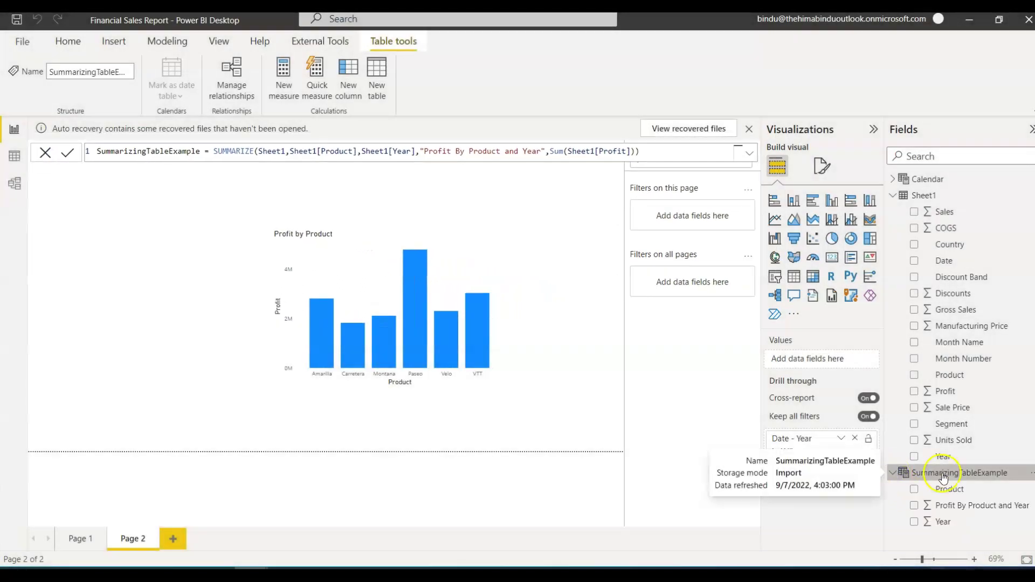
left_click(915, 489)
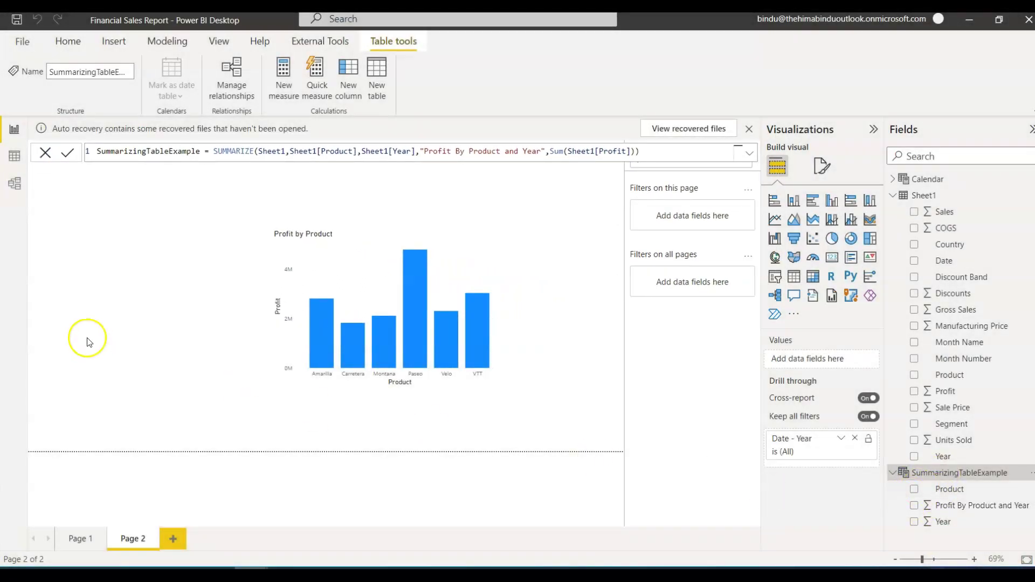
left_click(943, 522)
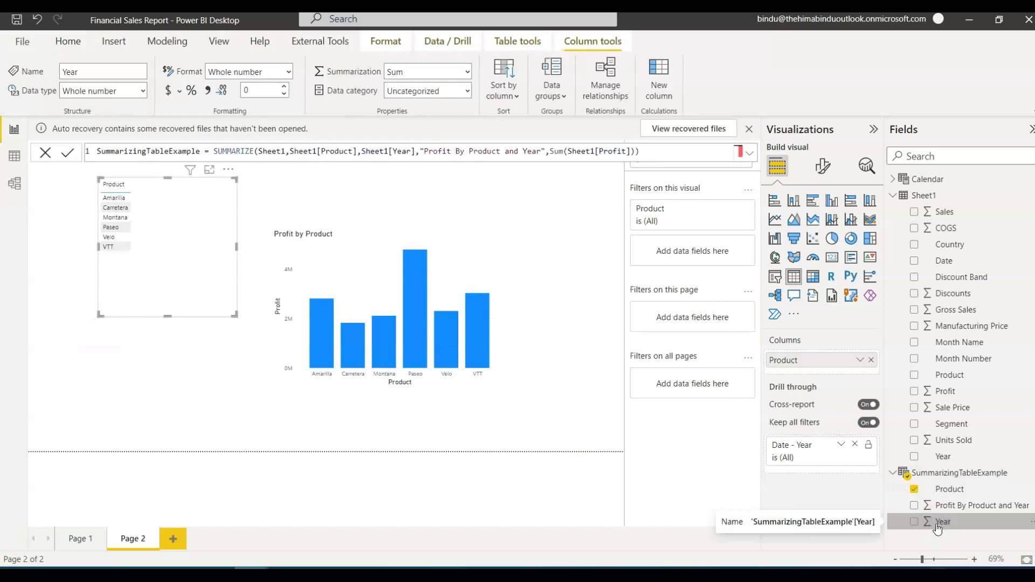
left_click(448, 71)
left_click(448, 71)
left_click(428, 95)
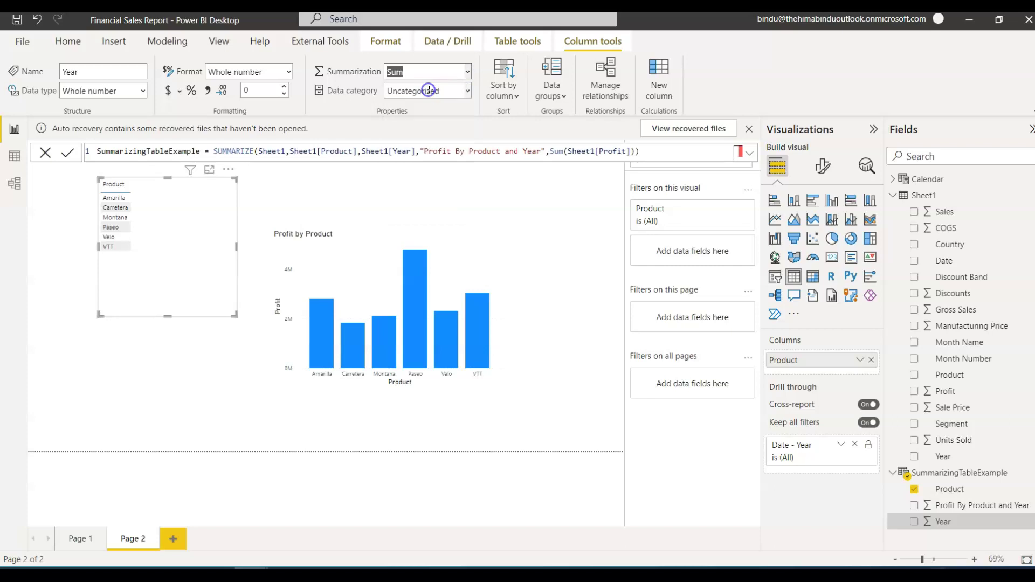
Save the report and filter the product profit table to 2013 through the Year visual.
left_click(17, 23)
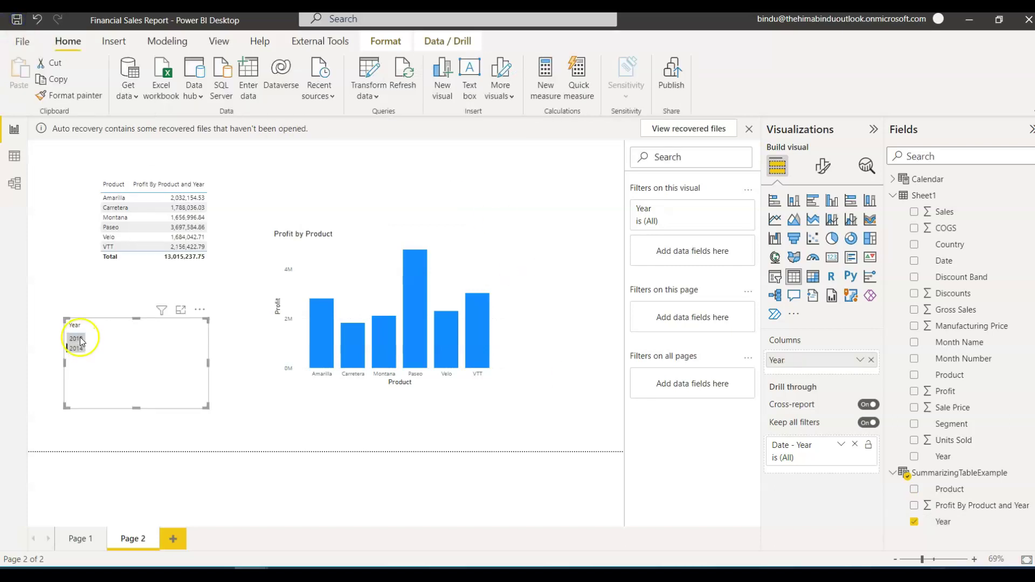
left_click(80, 338)
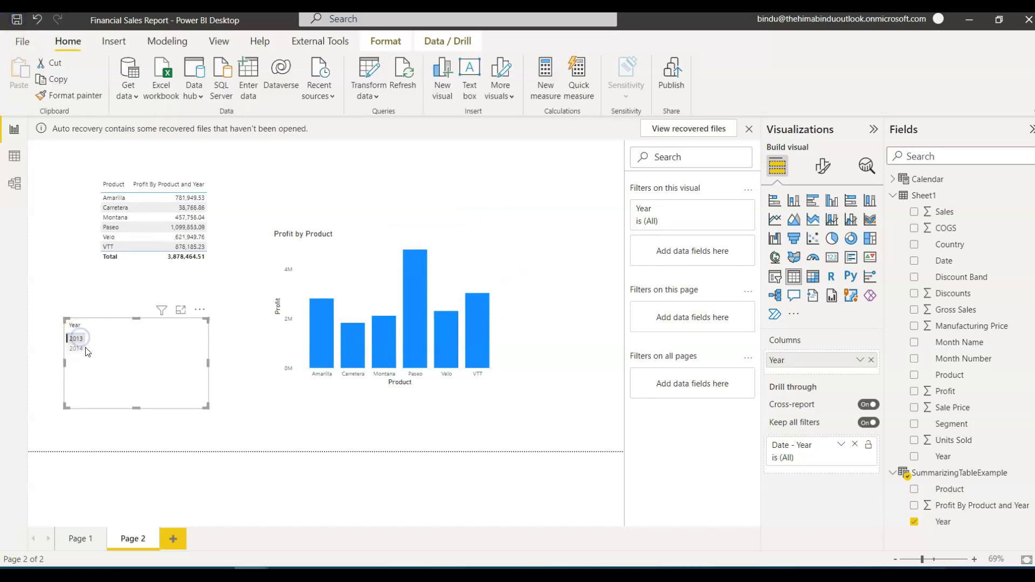
Filter the product profit table by 2014 and by 2013 through the Year visual, and delete the Profit by Product column chart.
left_click(81, 350)
left_click(82, 338)
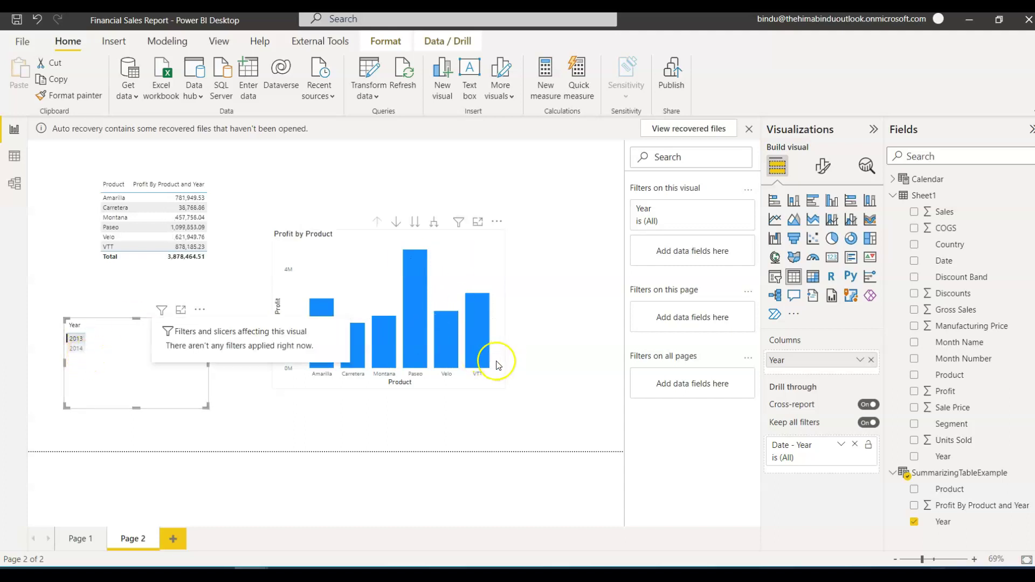
left_click(496, 248)
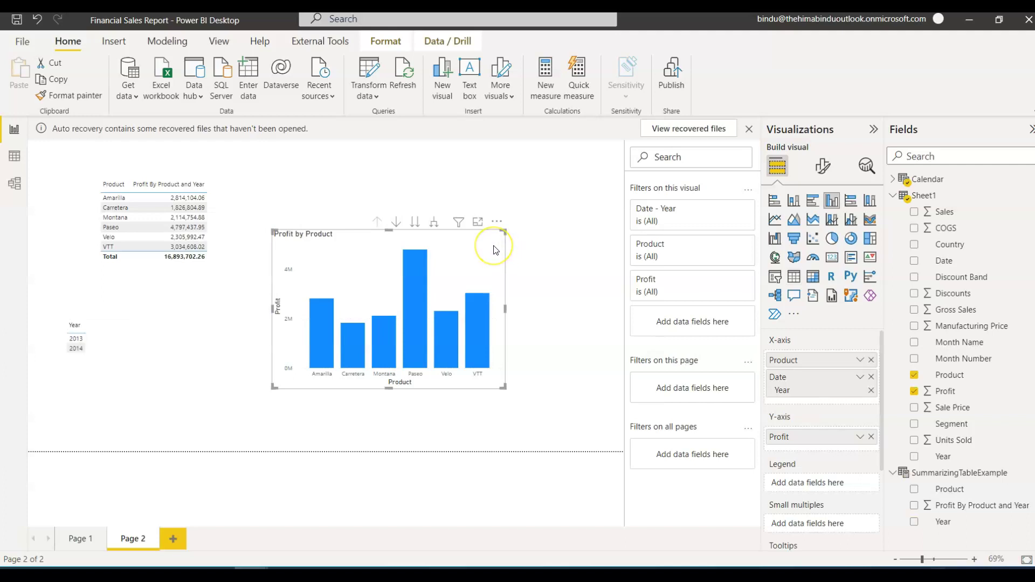
key("Delete")
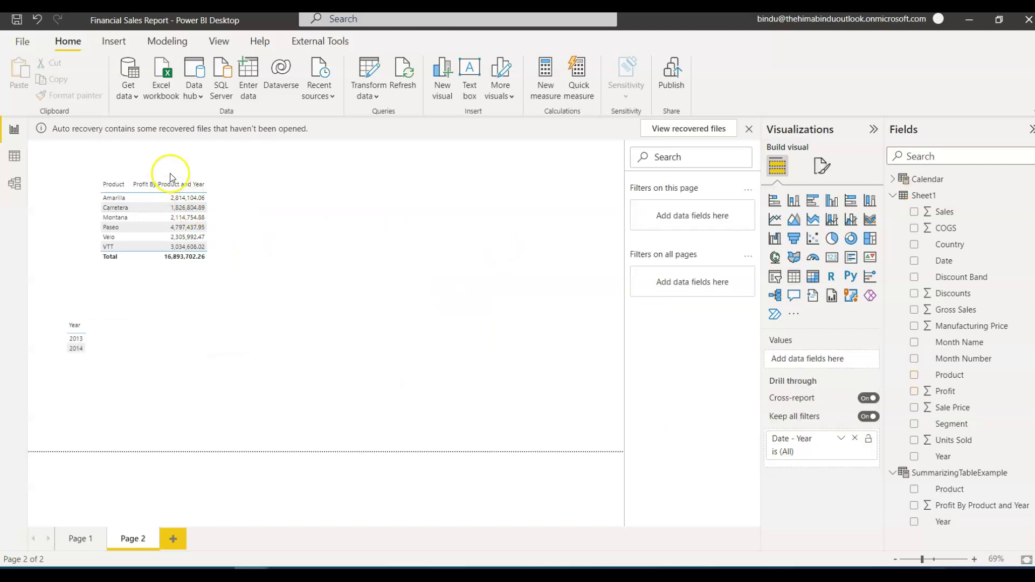
Move the product profit table to the middle of the report page and the Year table to the page's upper-left area.
left_click(224, 186)
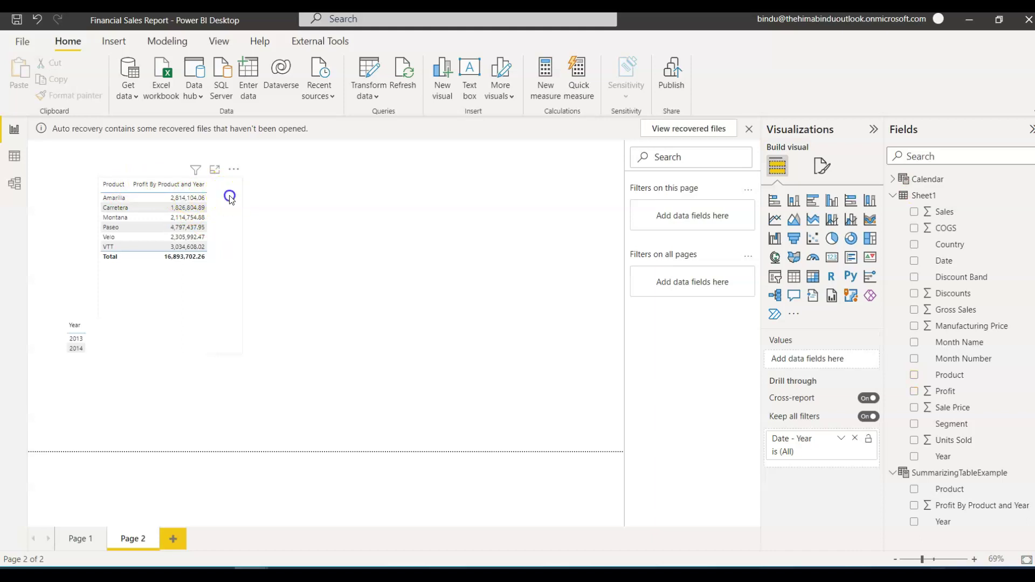
left_click_drag(230, 227, 413, 265)
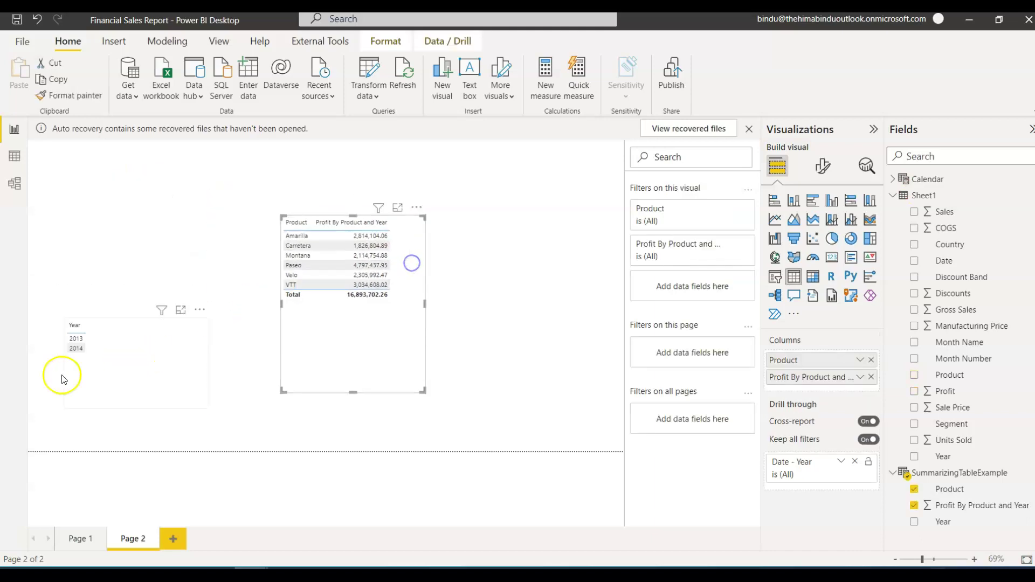
left_click(92, 360)
left_click_drag(127, 335, 140, 198)
left_click(209, 279)
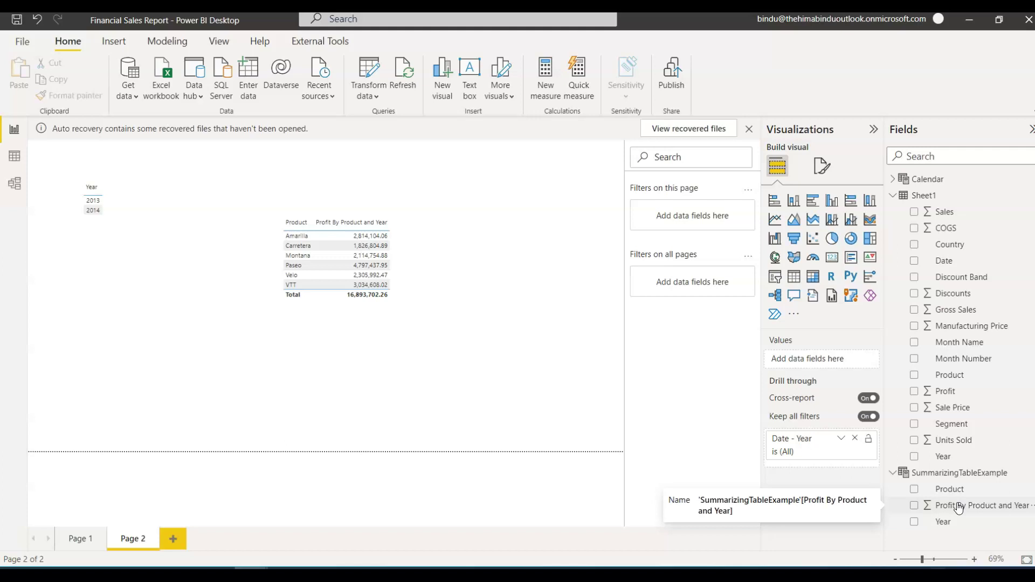
left_click(959, 492)
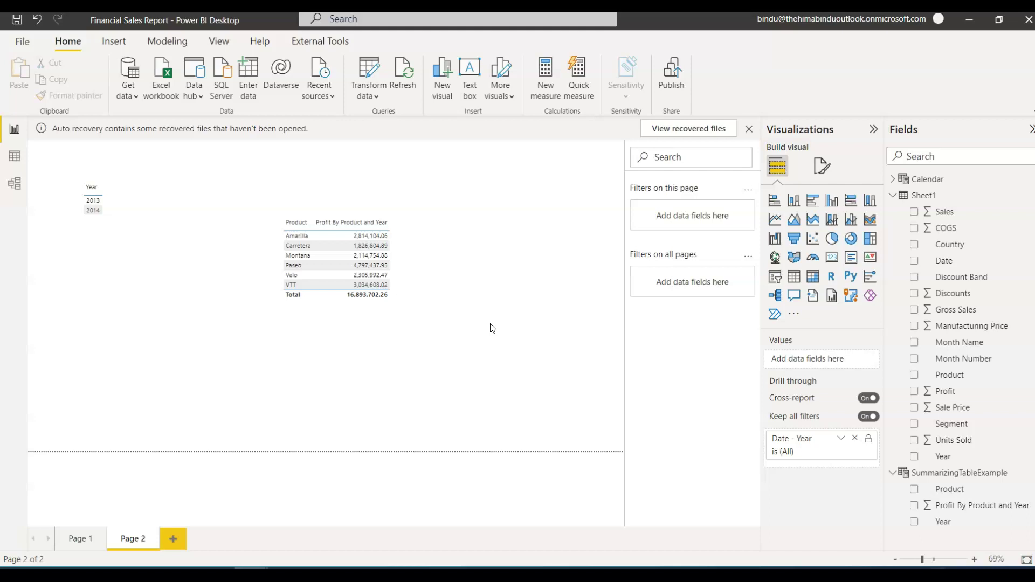
left_click(448, 286)
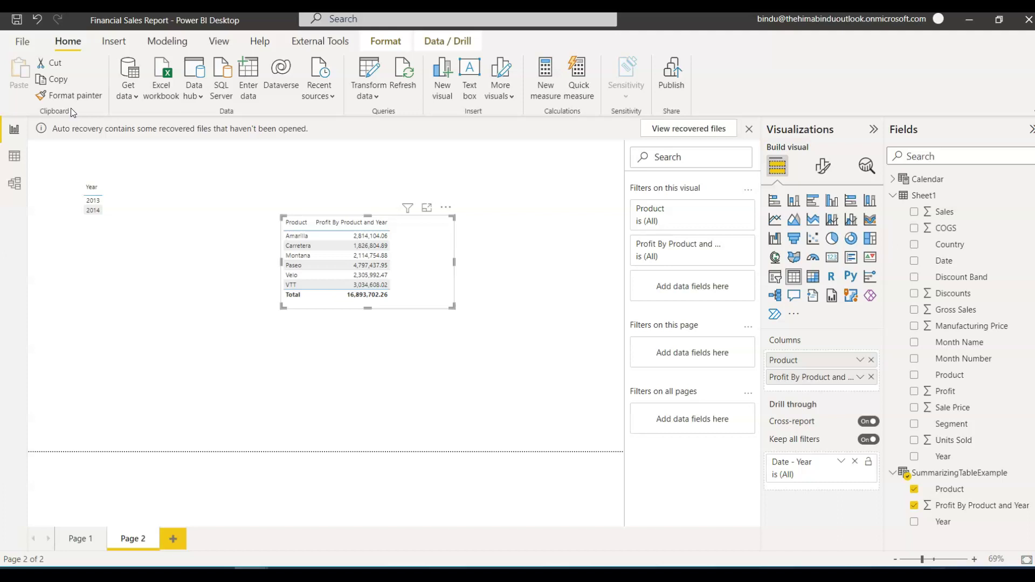
left_click(404, 418)
left_click(411, 299)
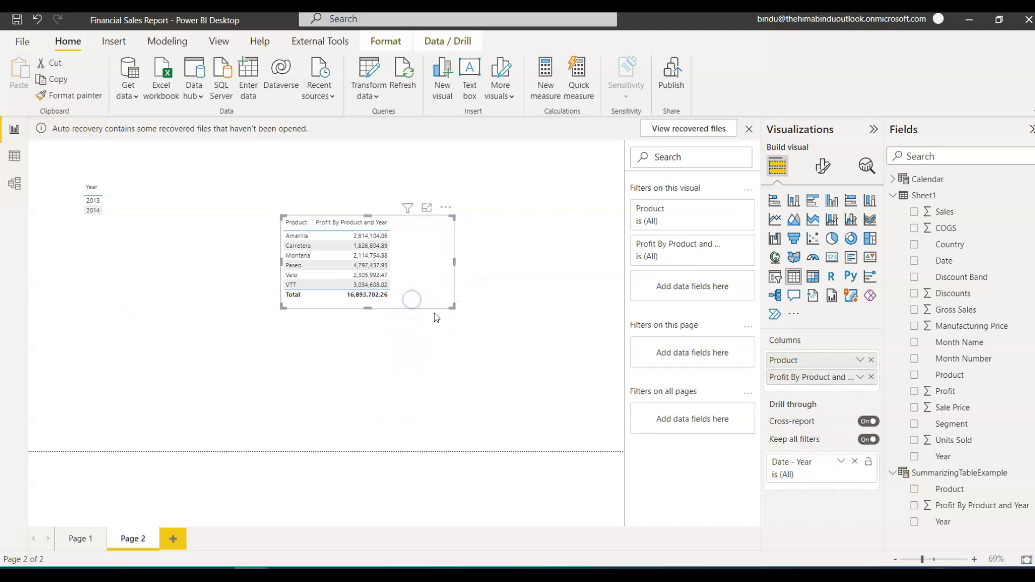